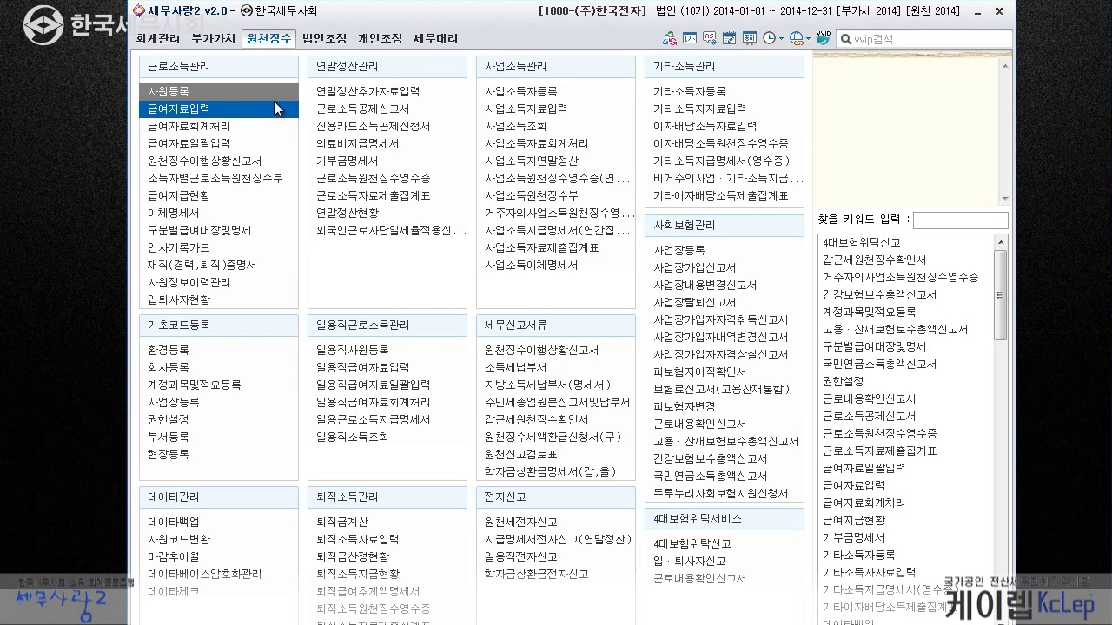
Open employee registration (사원등록) and display the 부양가족명세 of employee 1001
left_click(194, 92)
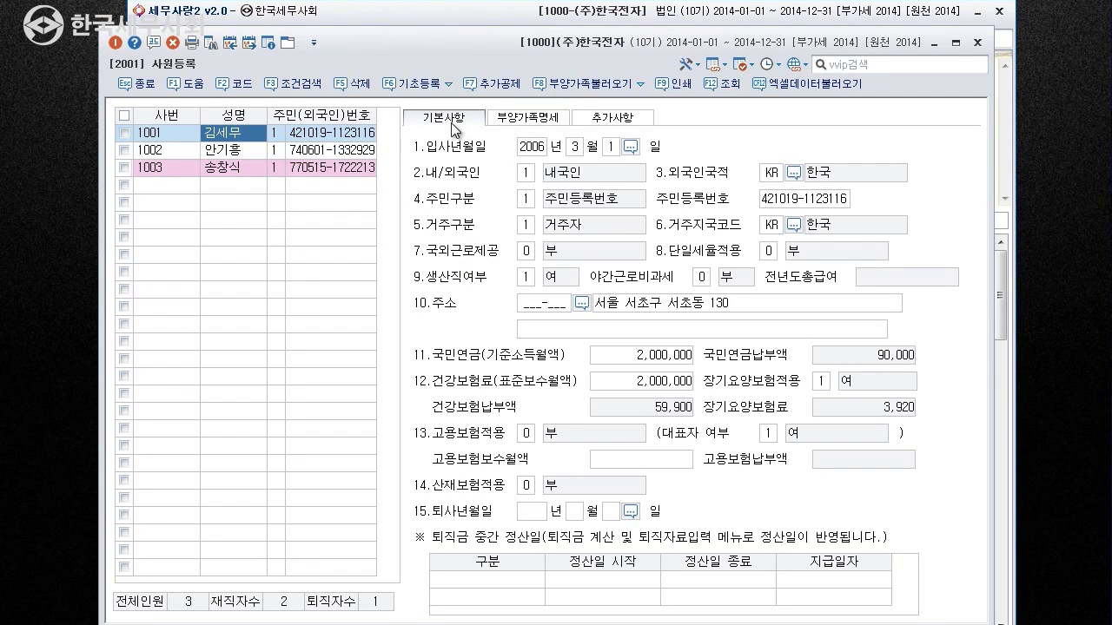
left_click(527, 121)
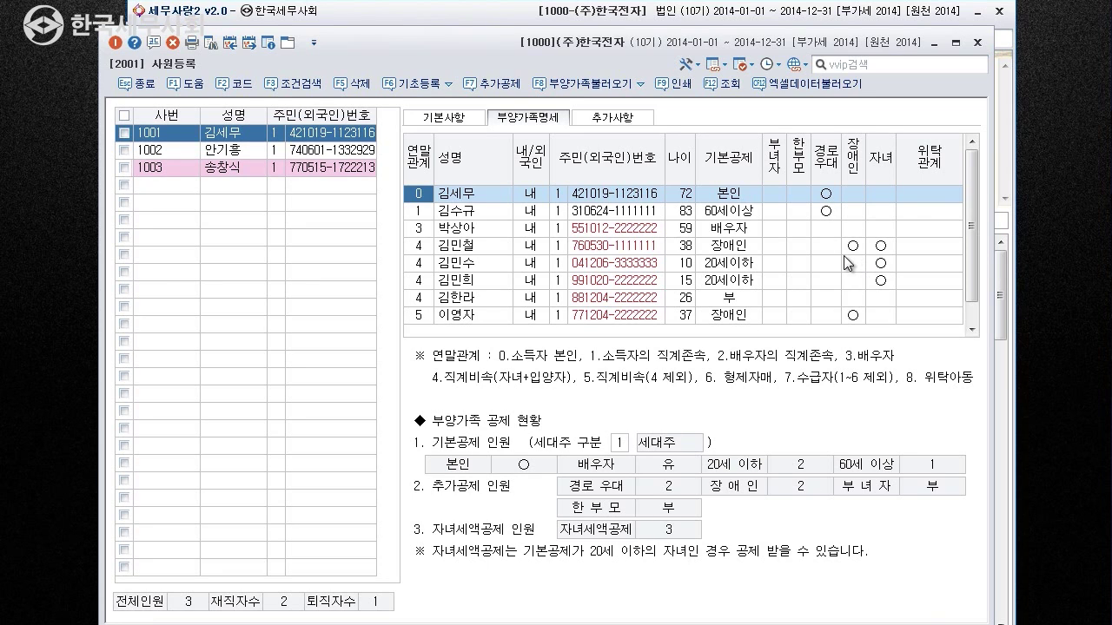
Examine the 경로우대 choices for the 본인 and 60세이상 rows and the 장애인 choice for the first relation-4 child
left_click(828, 213)
left_click(829, 199)
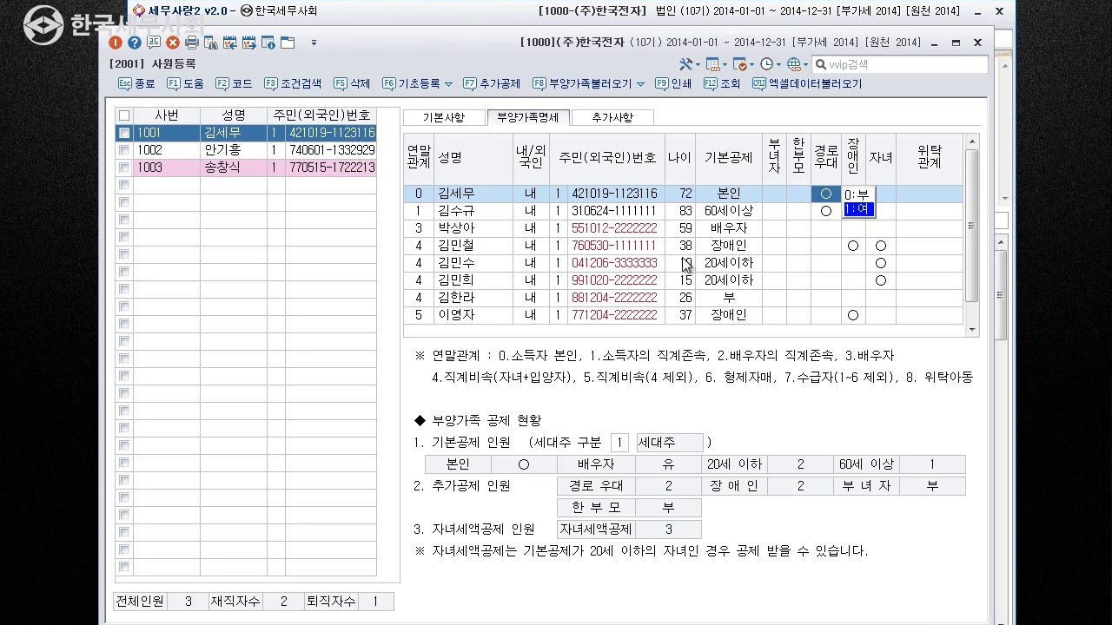
left_click(853, 249)
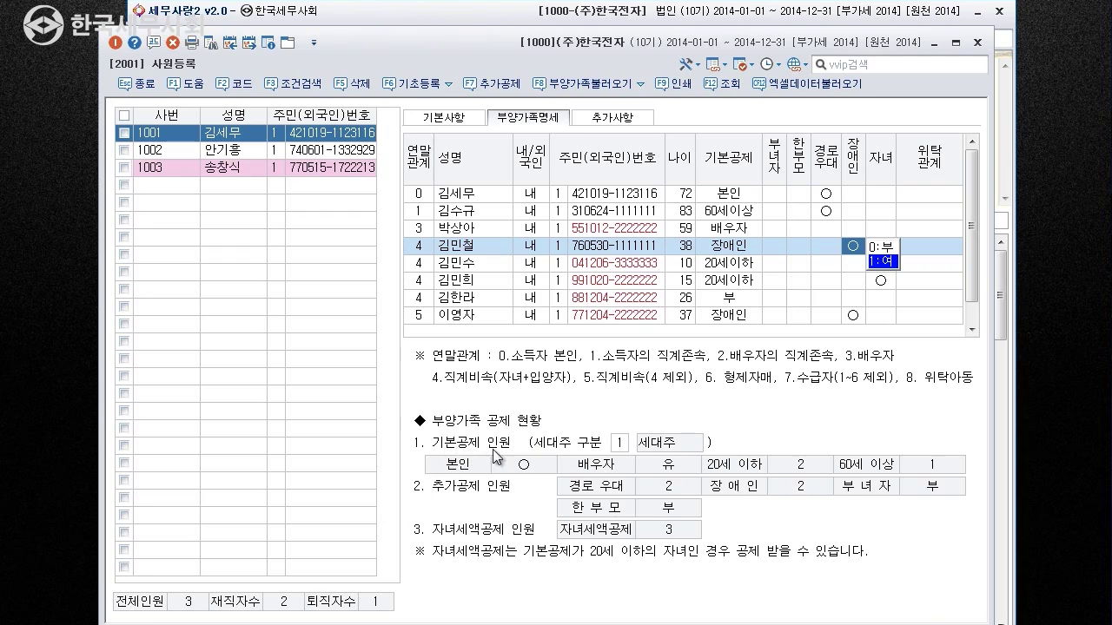
Set 세대주 구분 to 1.세대주 for employee 1001 and return to that employee's dependents
left_click(619, 448)
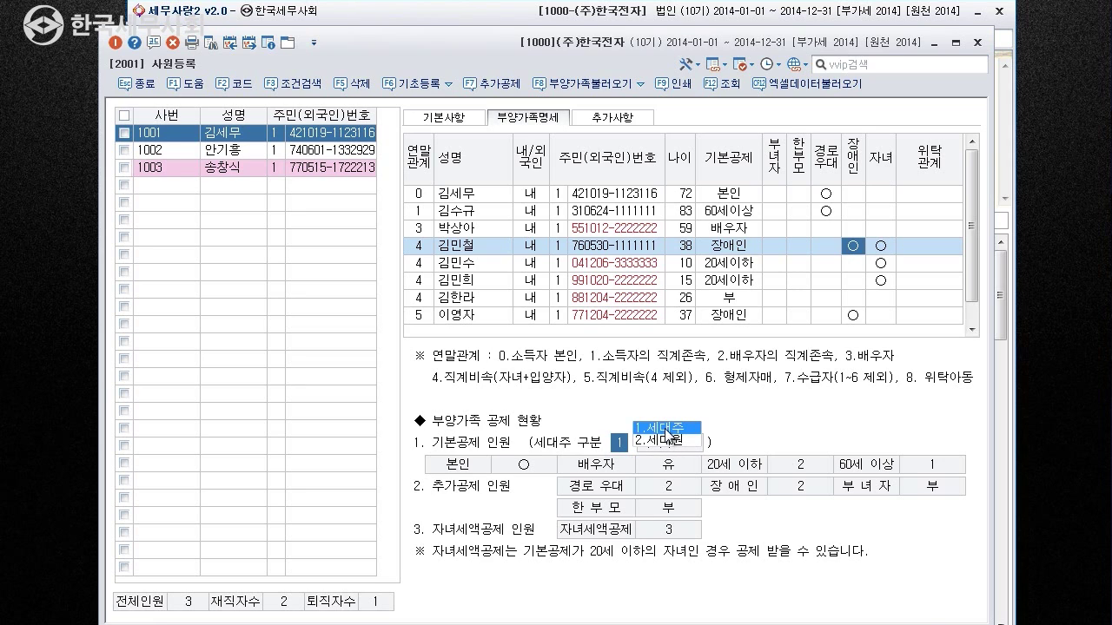
left_click(667, 428)
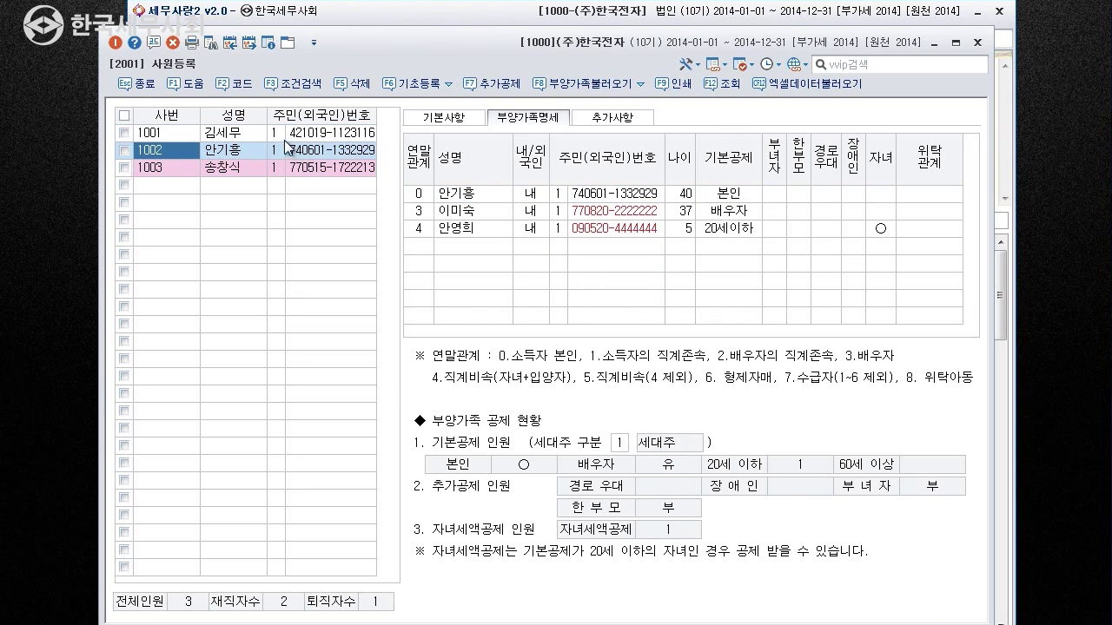
left_click(240, 134)
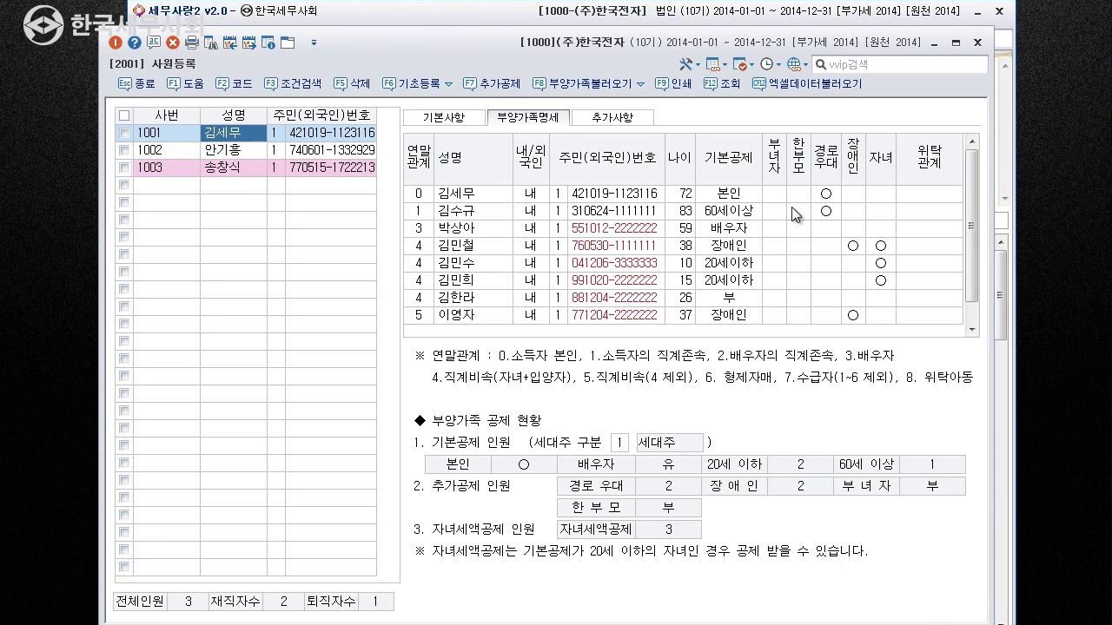
Check the disabled child's 장애인 option, and the registration number, 기본공제 and 장애인 fields of the 본인 row
left_click(855, 251)
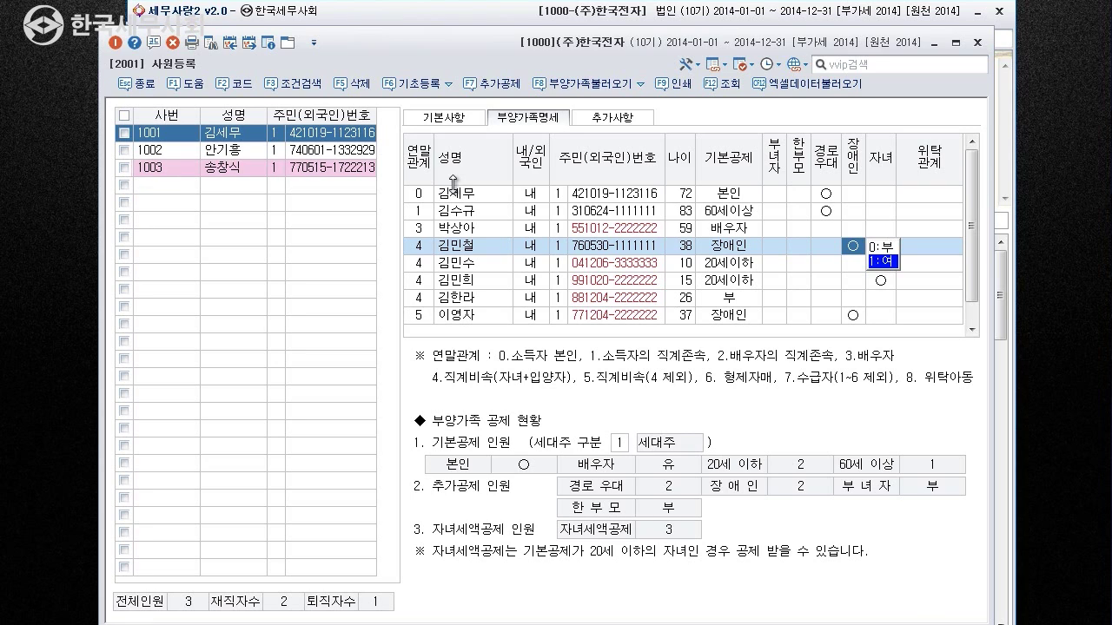
left_click(606, 198)
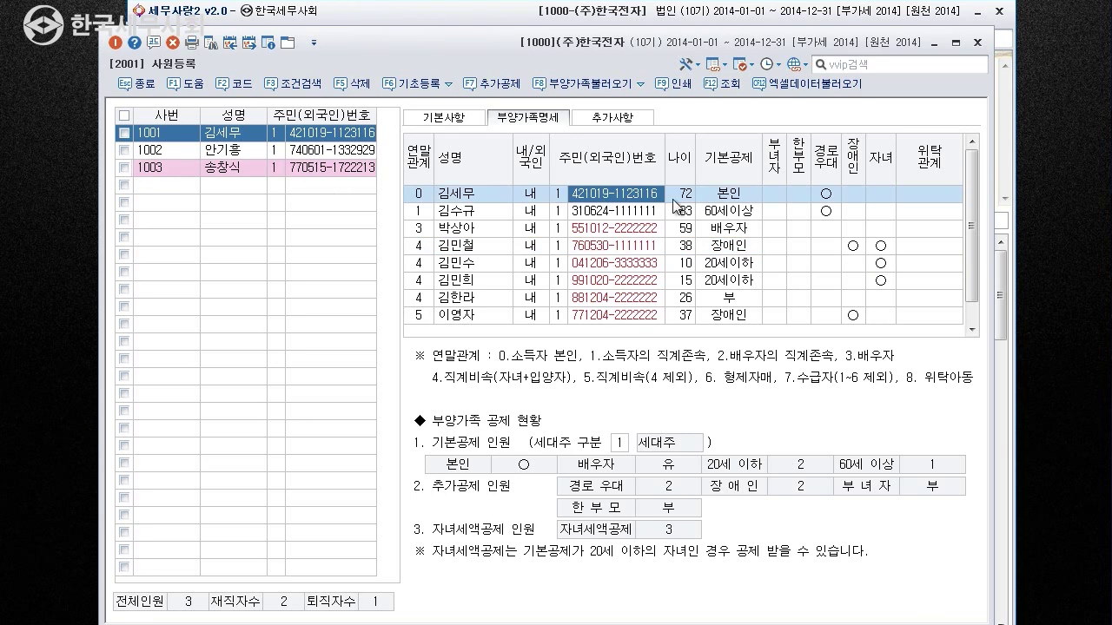
key("Return")
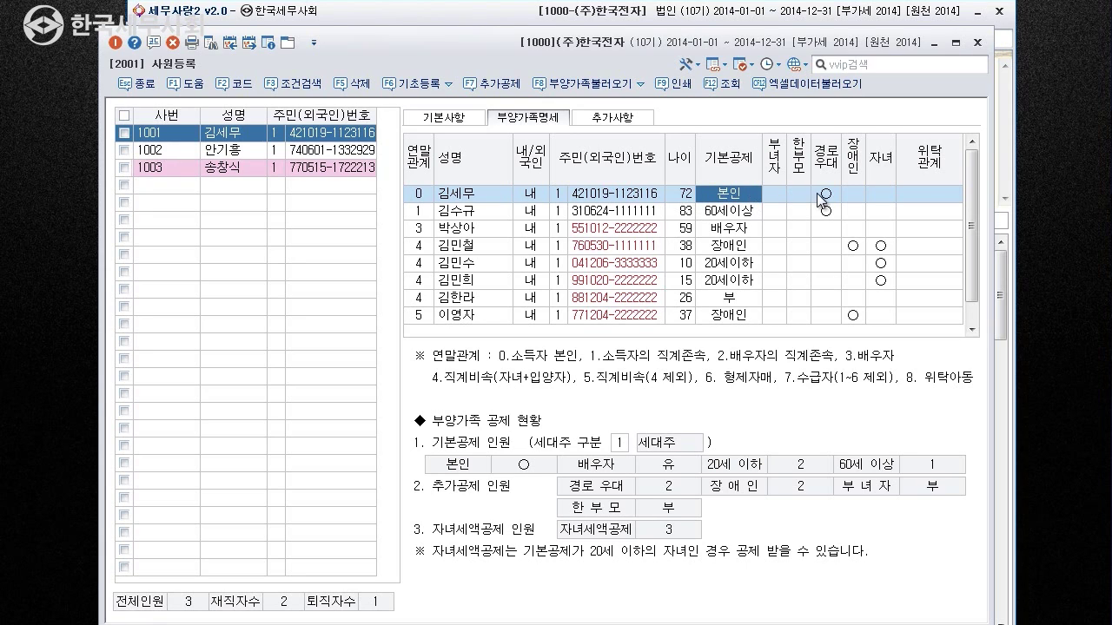
left_click(853, 194)
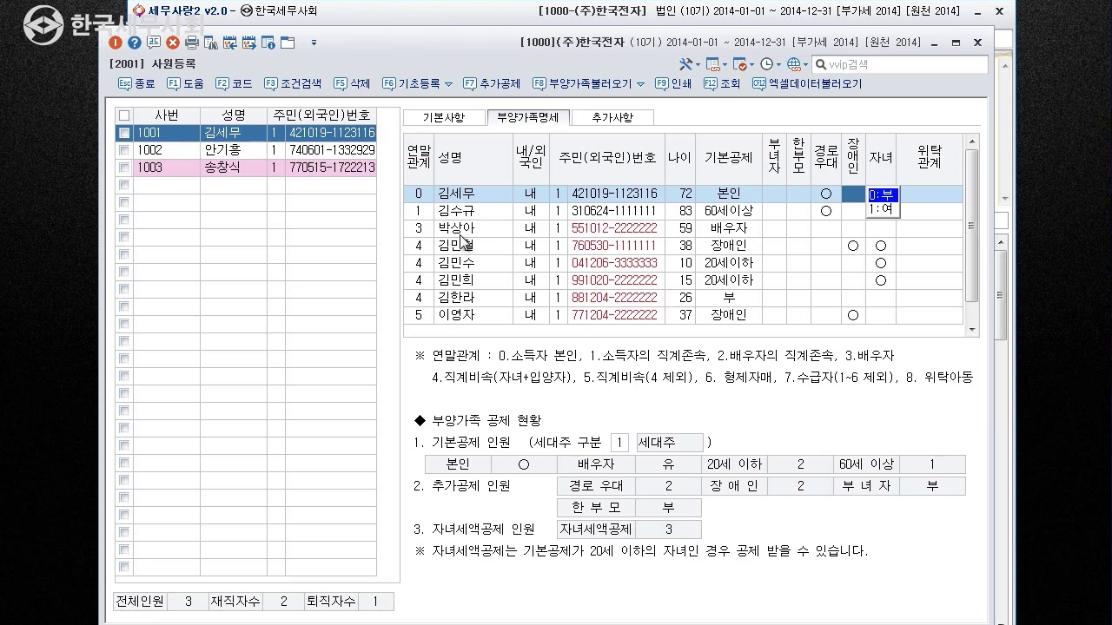
Set 기본공제 to 2:배우자 for the spouse row with 연말관계 3
left_click(432, 233)
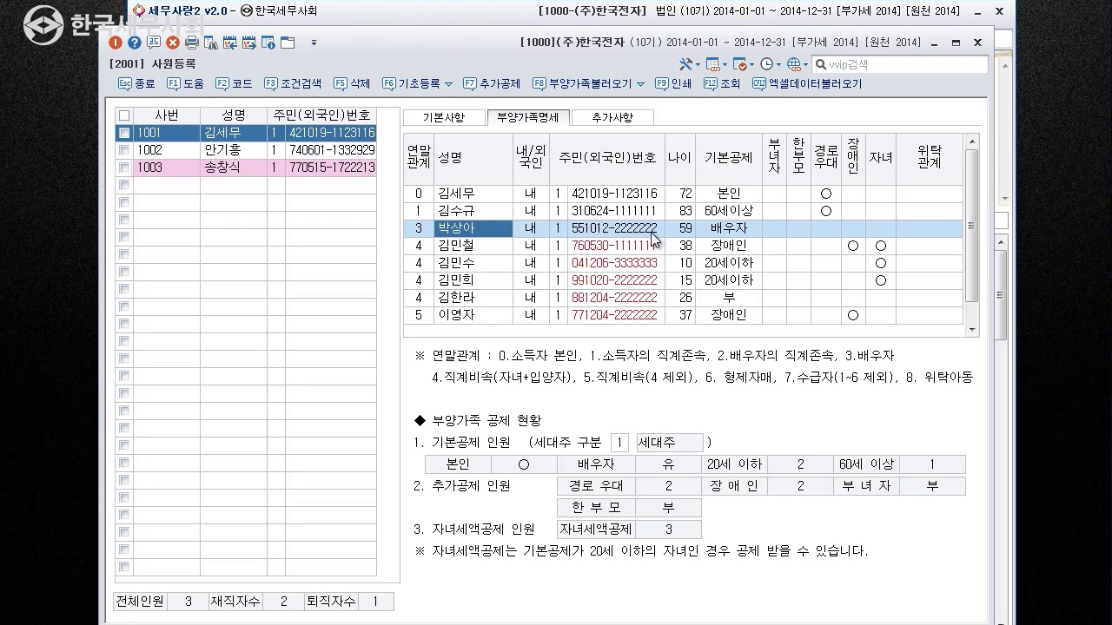
left_click(728, 237)
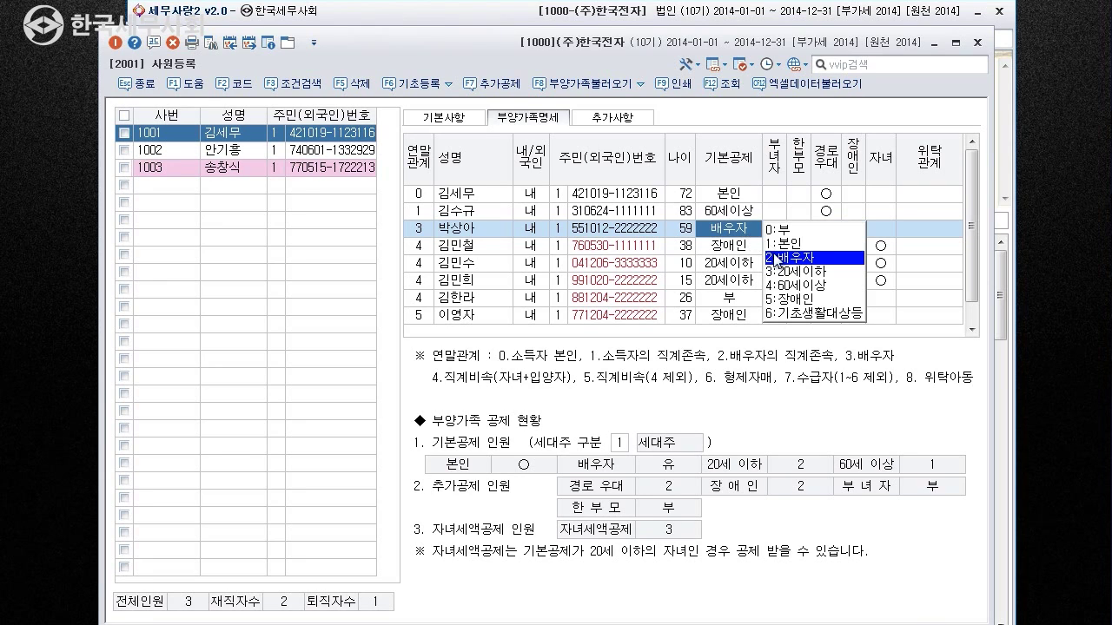
left_click(772, 257)
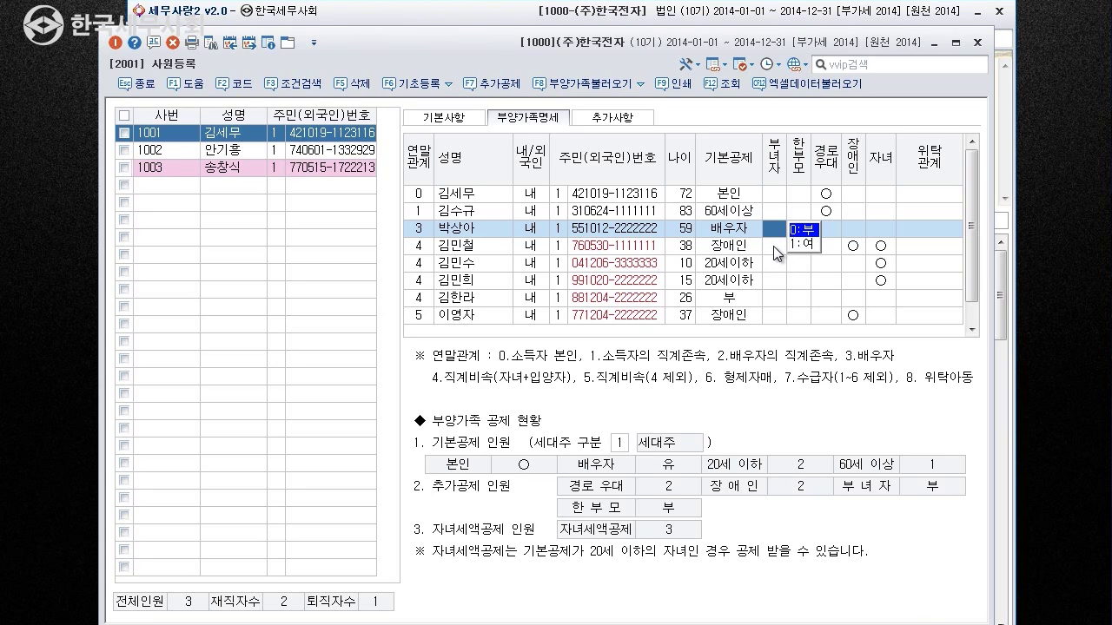
Examine the 기본공제, 장애인 and 자녀 options of the disabled relation-4 child, comparing them with the spouse's row
left_click(478, 248)
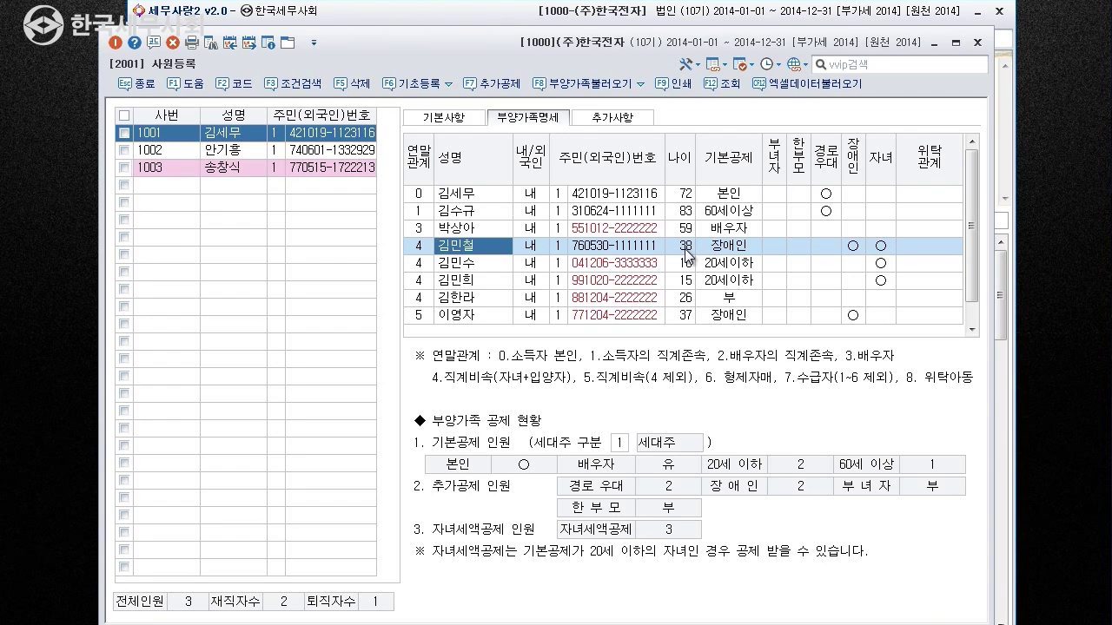
left_click(711, 249)
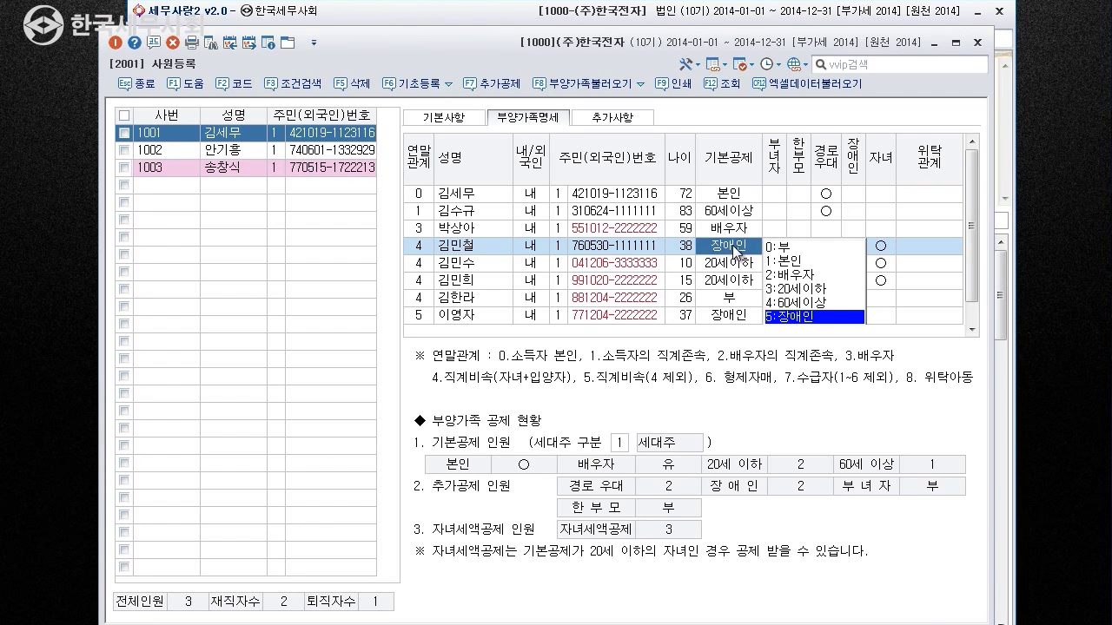
left_click(854, 229)
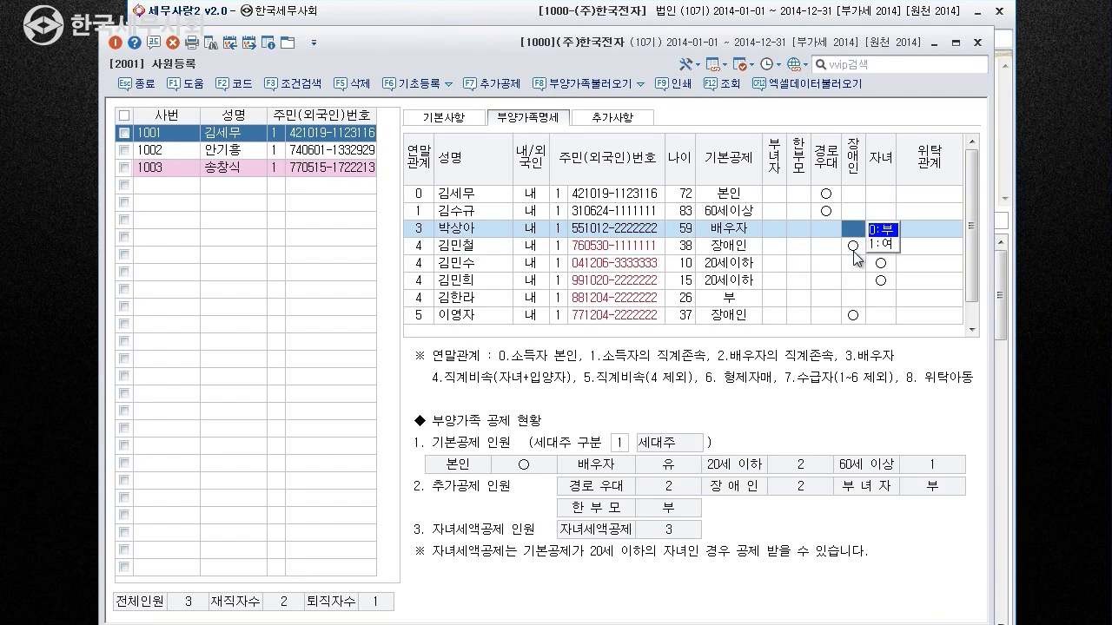
left_click(854, 247)
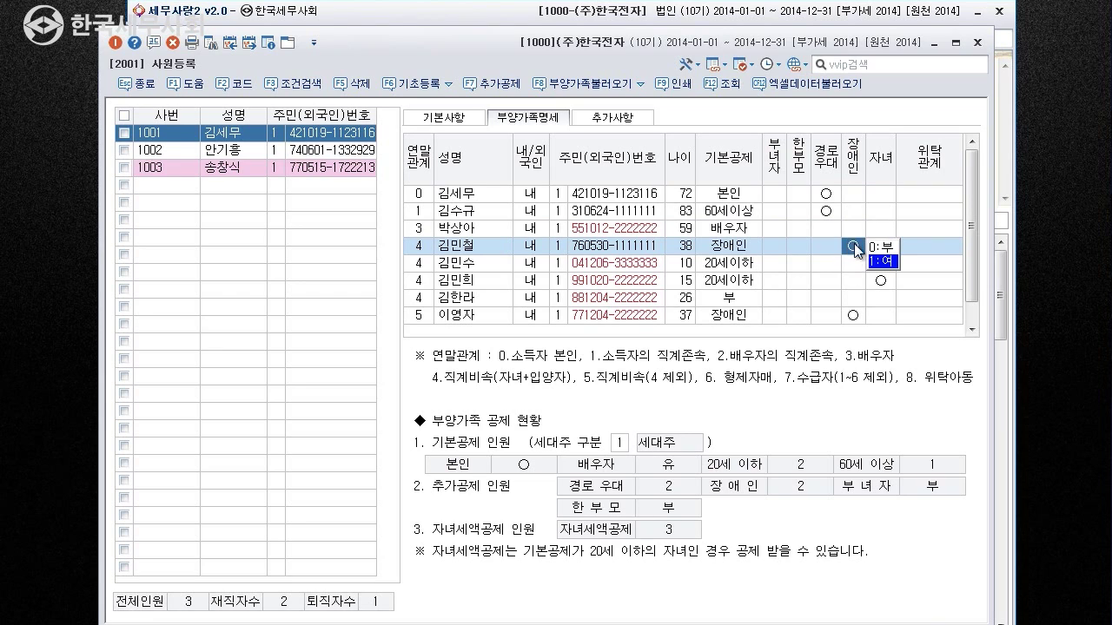
left_click(889, 232)
left_click(885, 246)
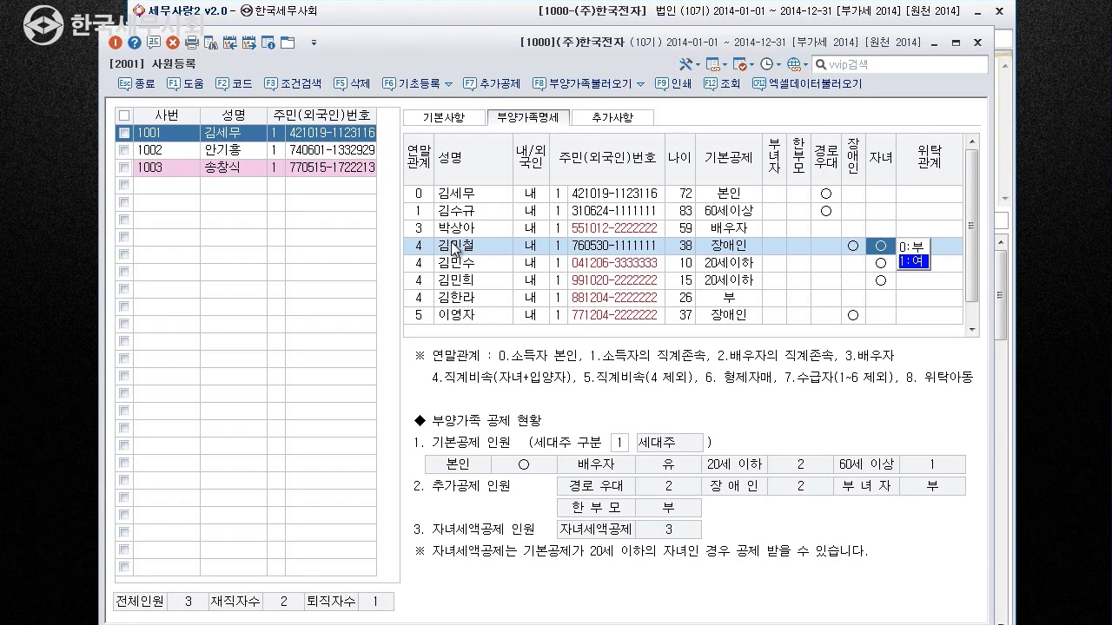
Set 기본공제 to 5:장애인 for the dependent with 연말관계 5 and check that row's 장애인 option
left_click(460, 317)
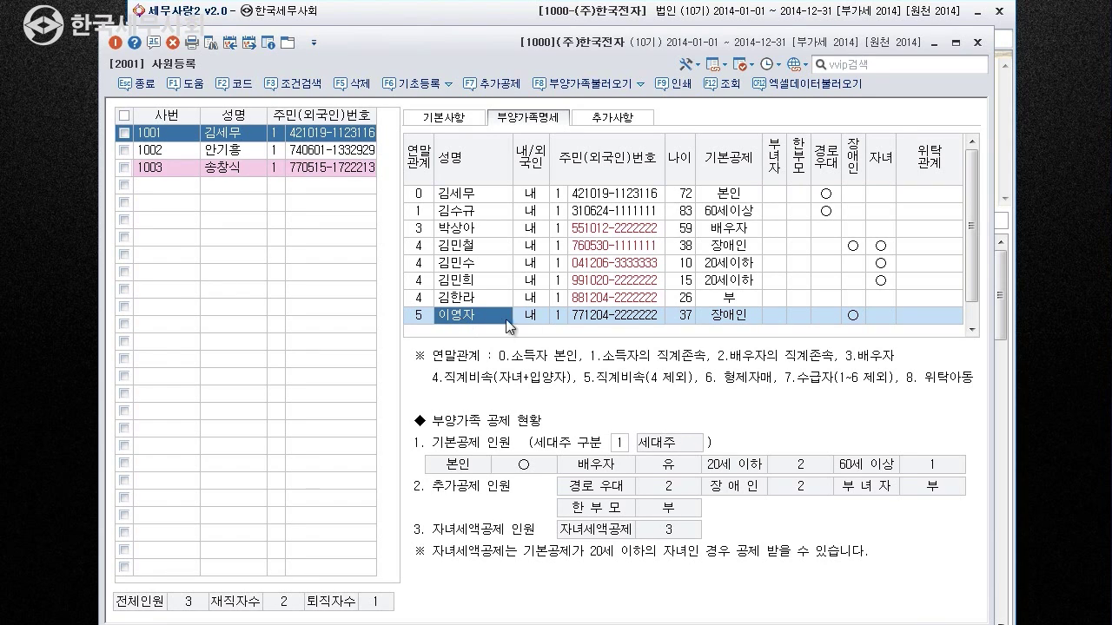
left_click(717, 319)
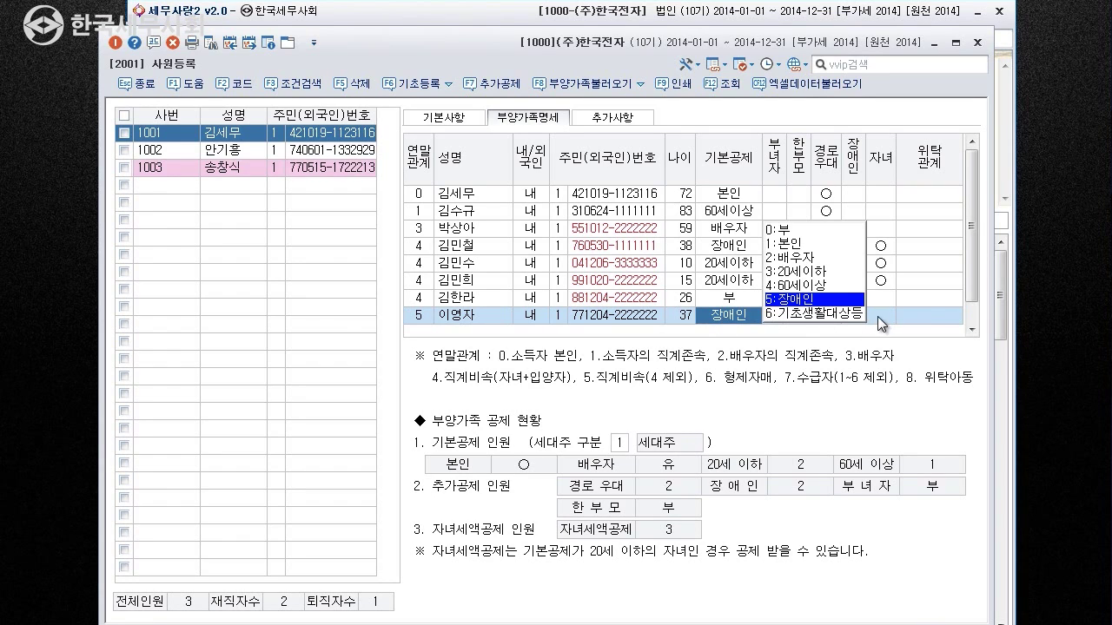
key("Return")
left_click(853, 316)
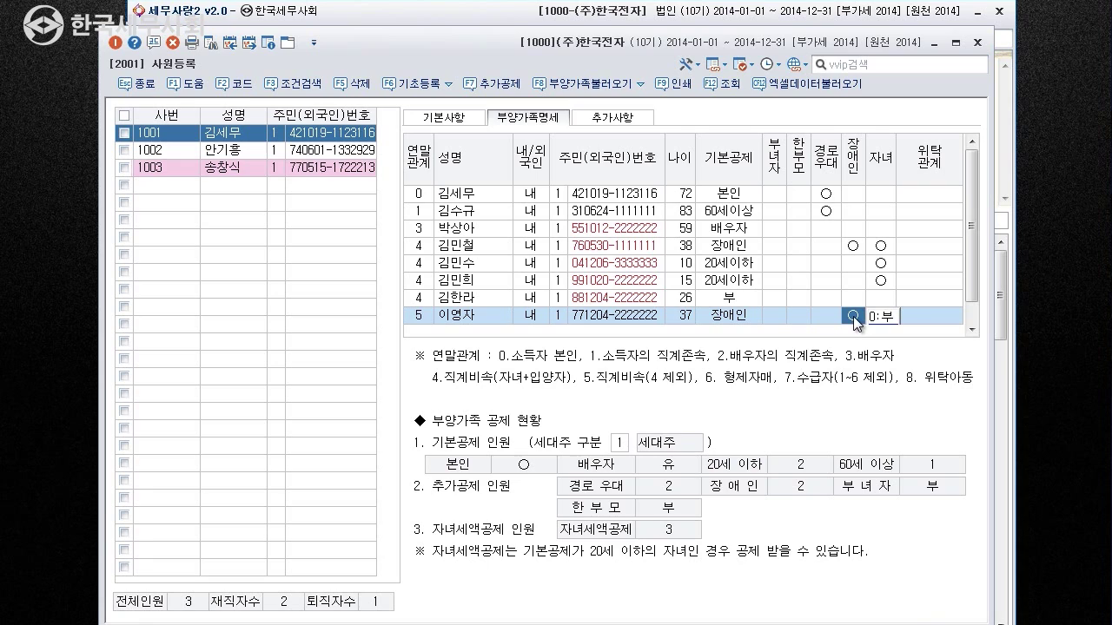
Review the other three relation-4 children's rows, including the 기본공제 and 자녀 fields of the 26-year-old
left_click(488, 266)
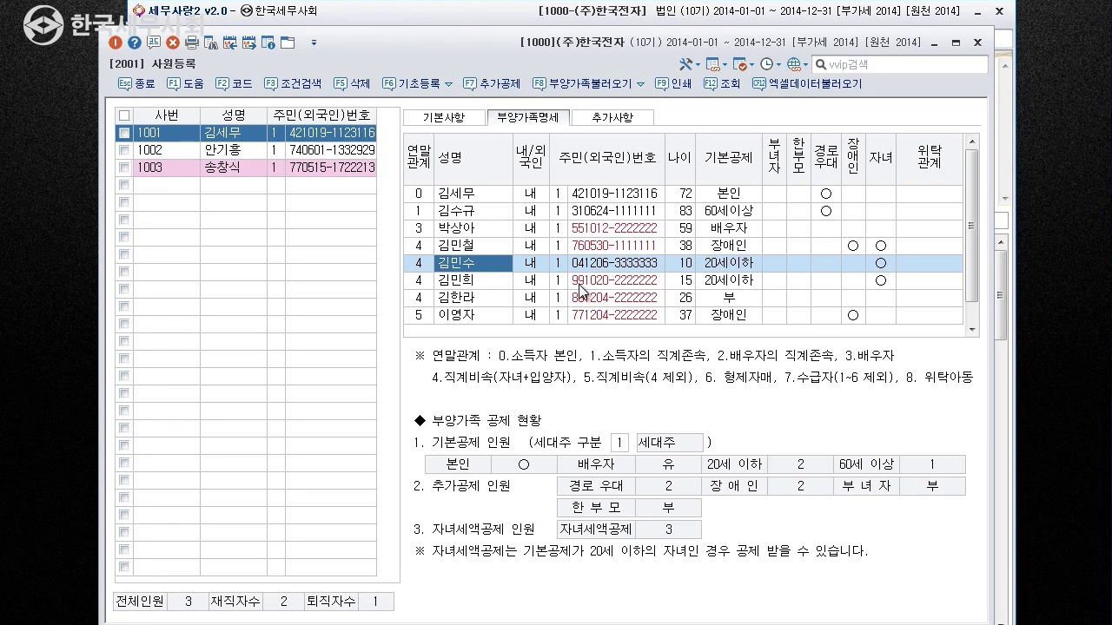
left_click(486, 288)
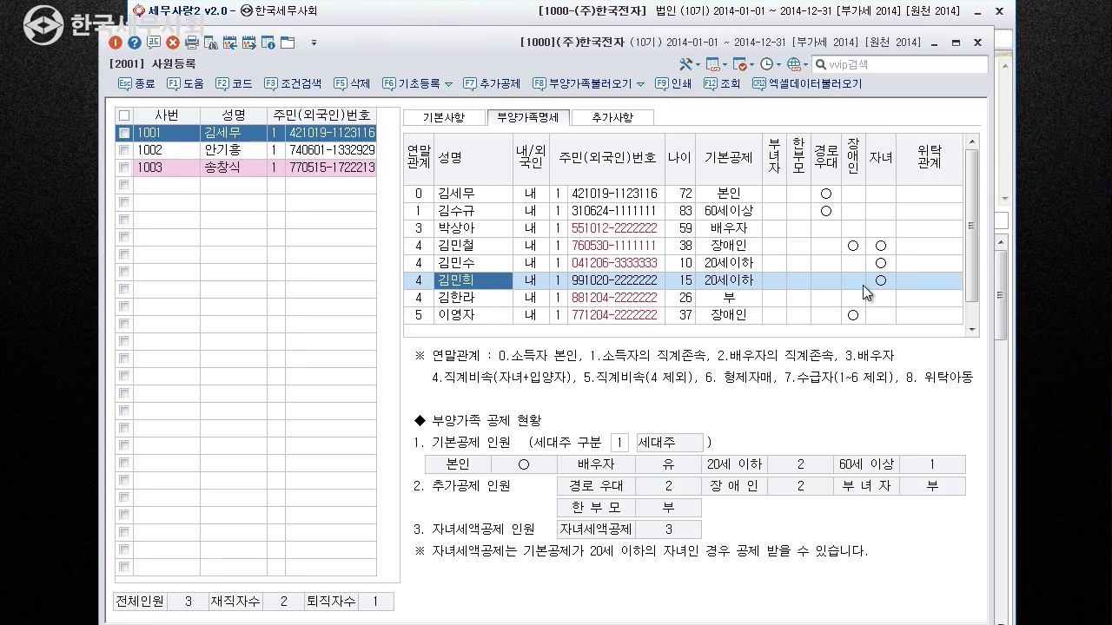
left_click(478, 297)
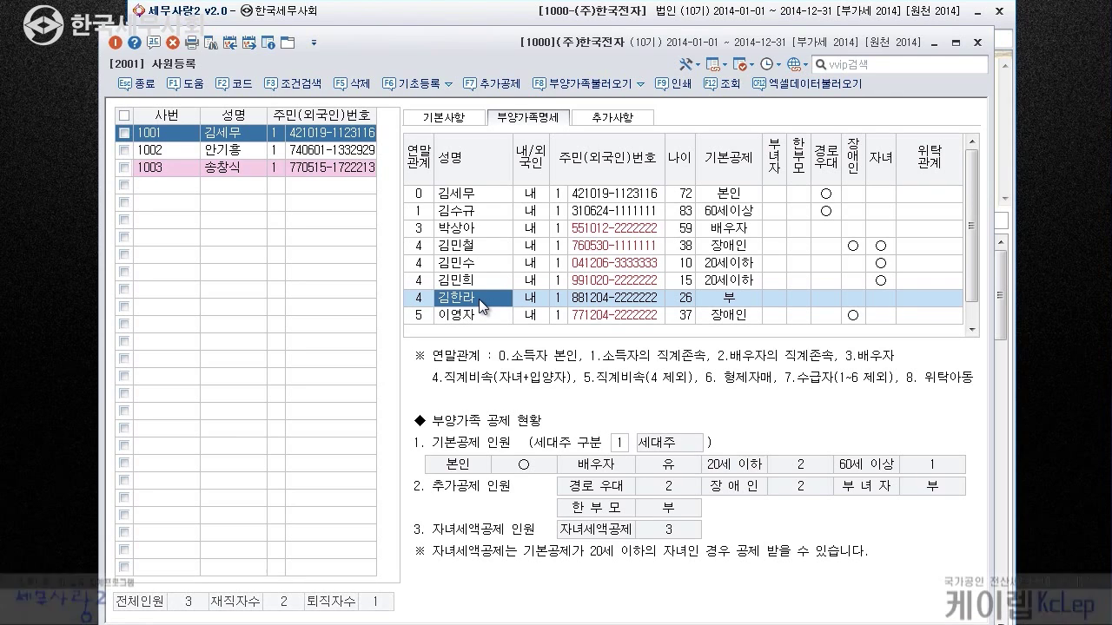
left_click(689, 301)
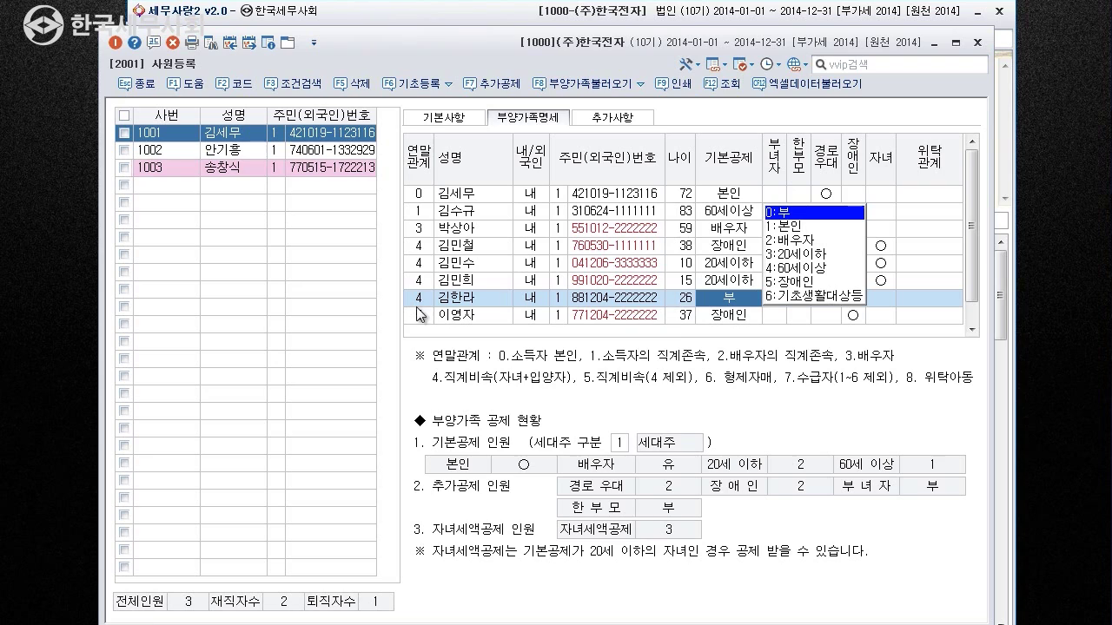
left_click(883, 303)
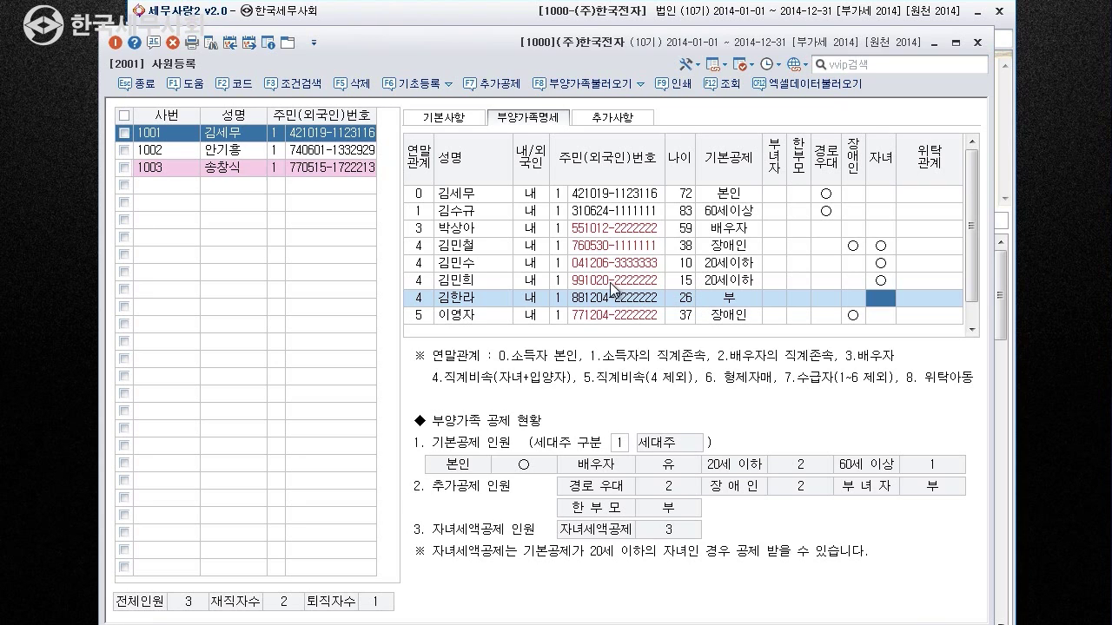
Set 기본공제 to 4:60세이상 for the parent with 연말관계 1 and check that row's 경로우대 option
left_click(462, 215)
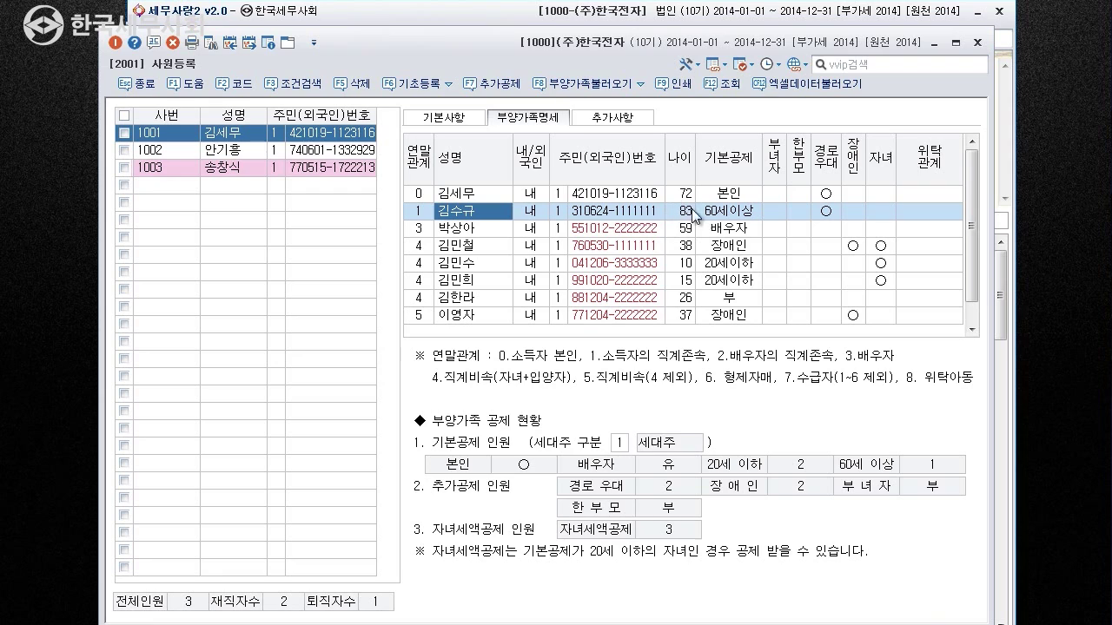
left_click(733, 217)
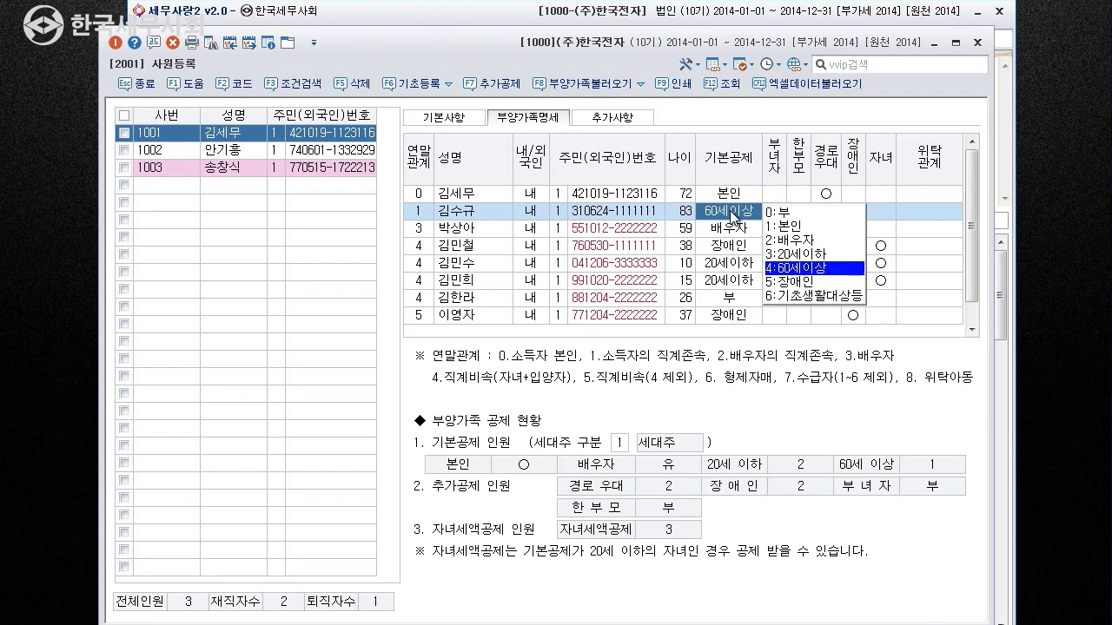
left_click(789, 274)
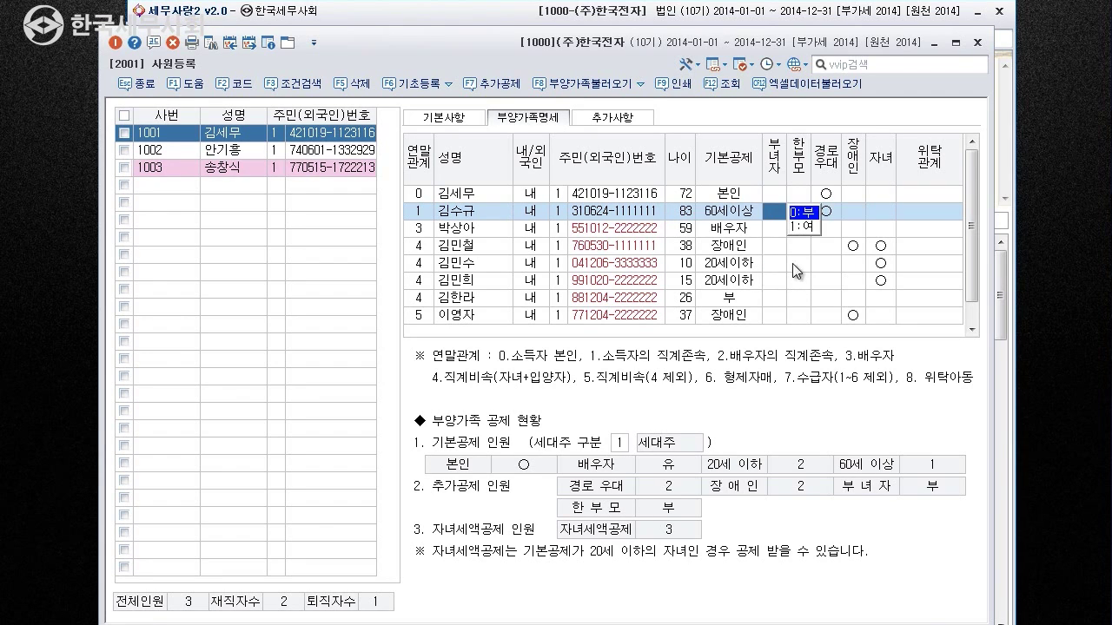
left_click(830, 216)
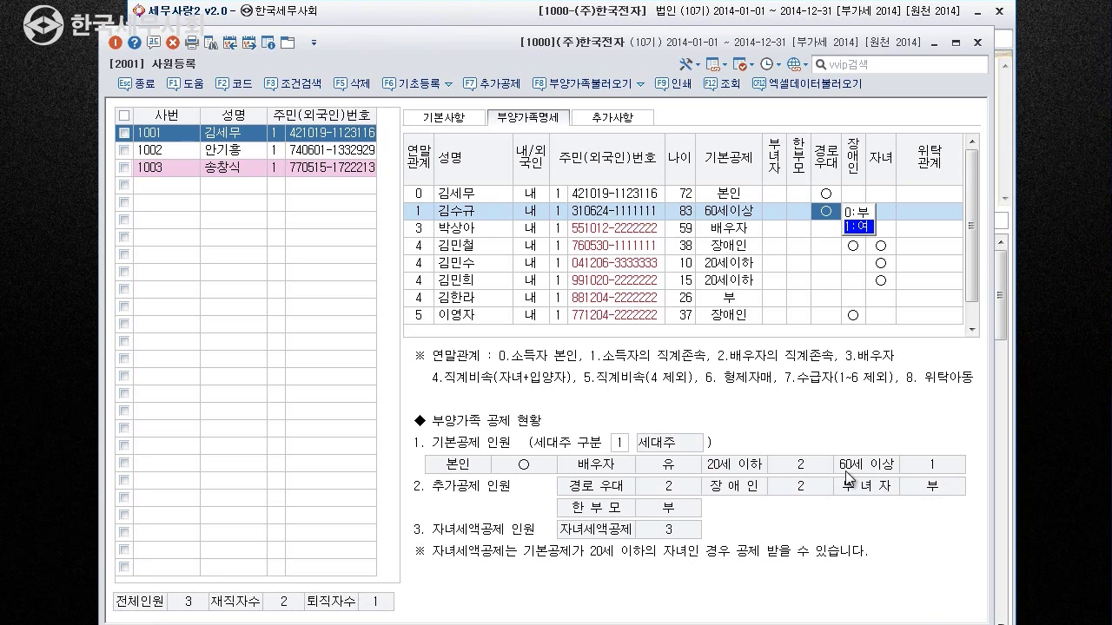
Check the 세대주 구분 choices for employee 1001, and view the dependents of employees 1002 and 1003
left_click(621, 447)
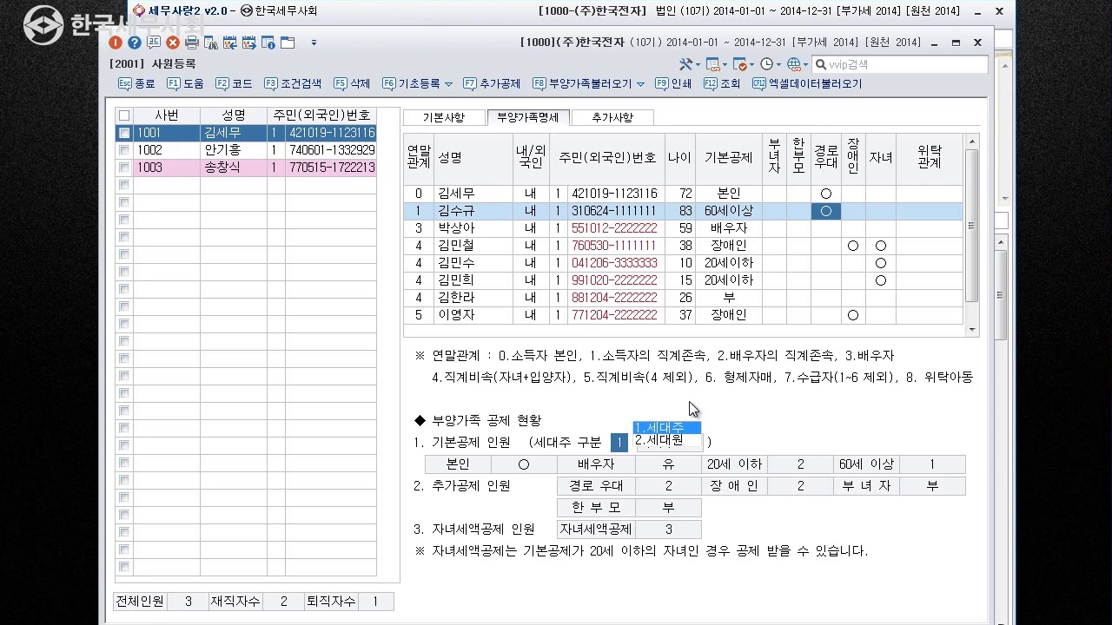
left_click(252, 154)
left_click(251, 167)
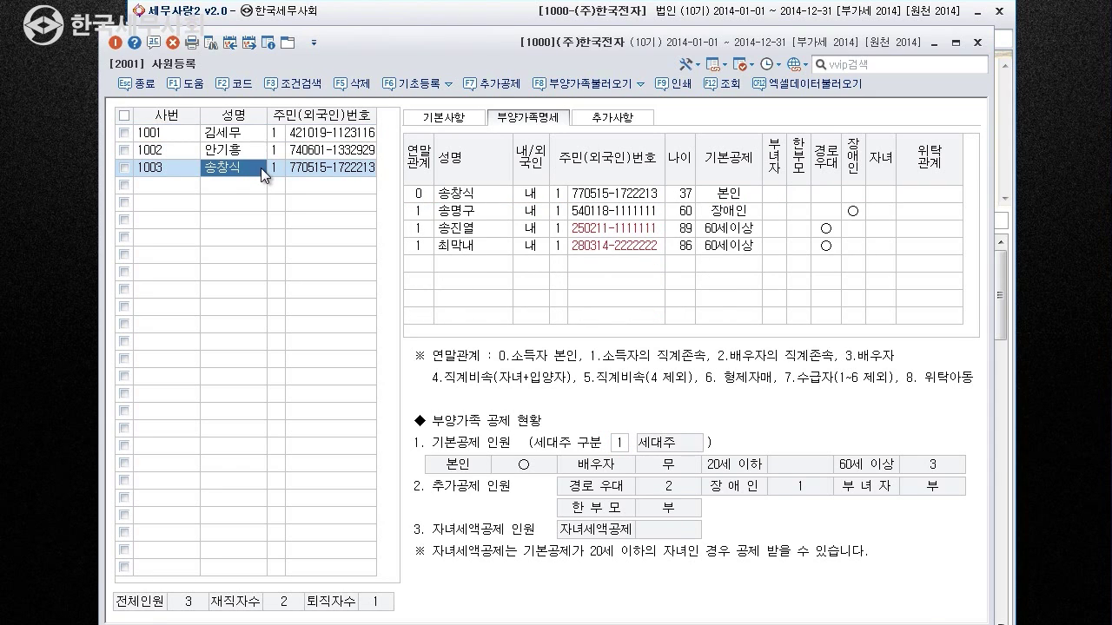